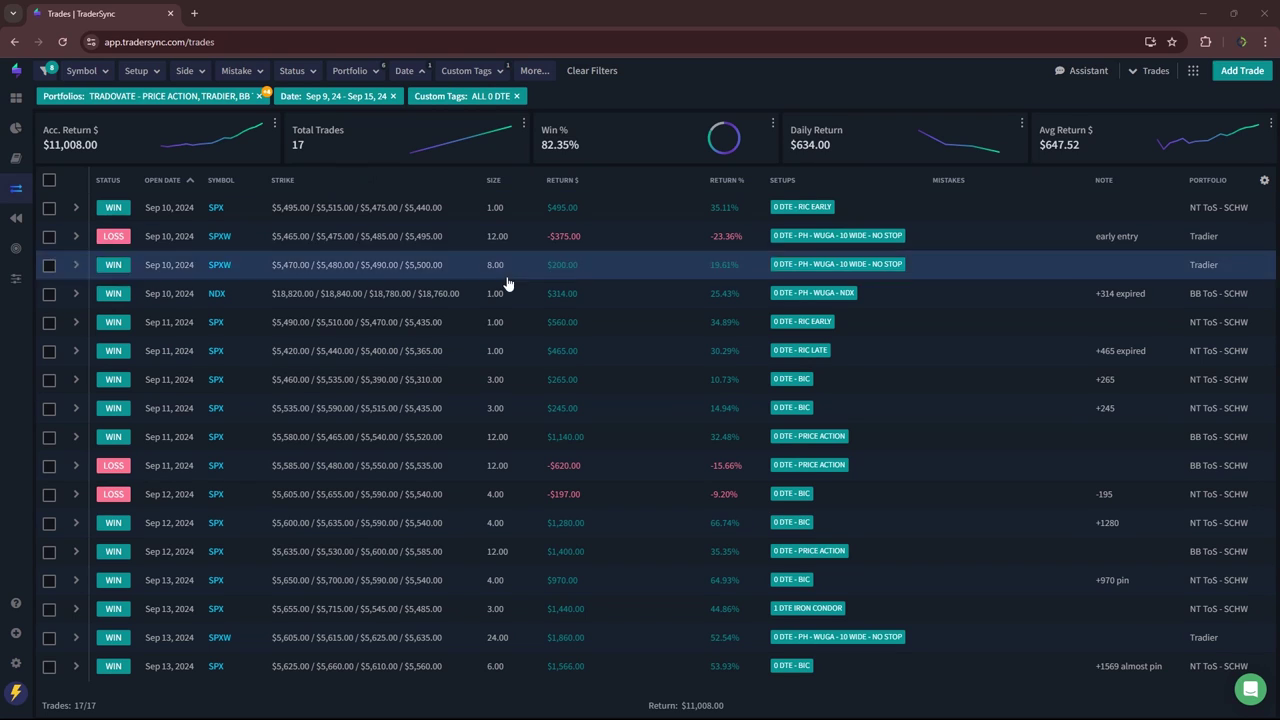
# - Filter the trade list to show only the 0 Dte - Bic setup
pyautogui.click(143, 70)
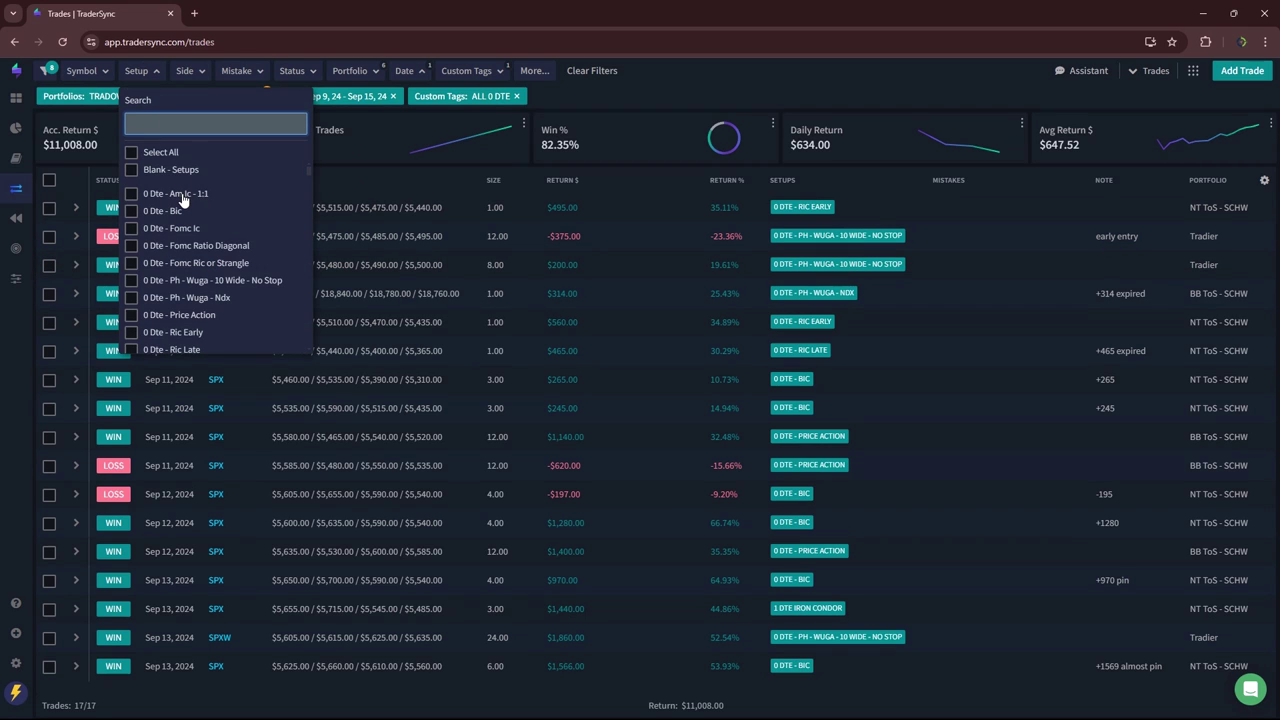
pyautogui.click(131, 211)
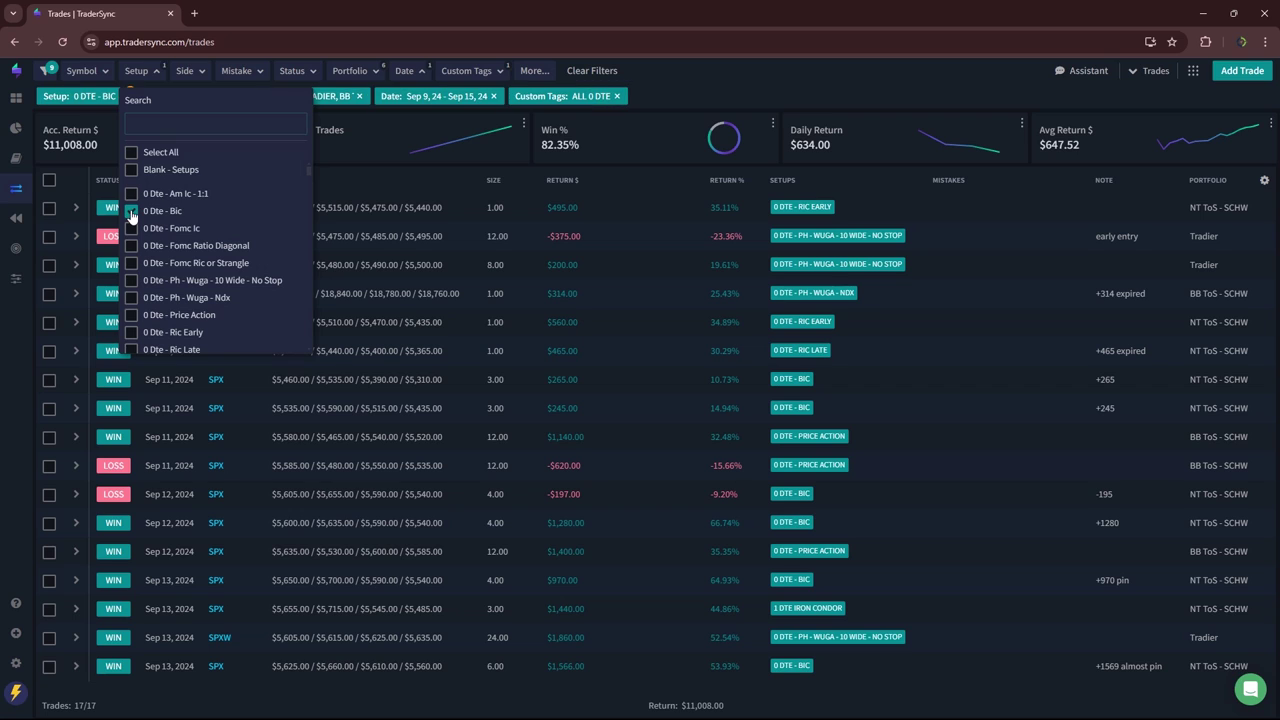
pyautogui.click(687, 94)
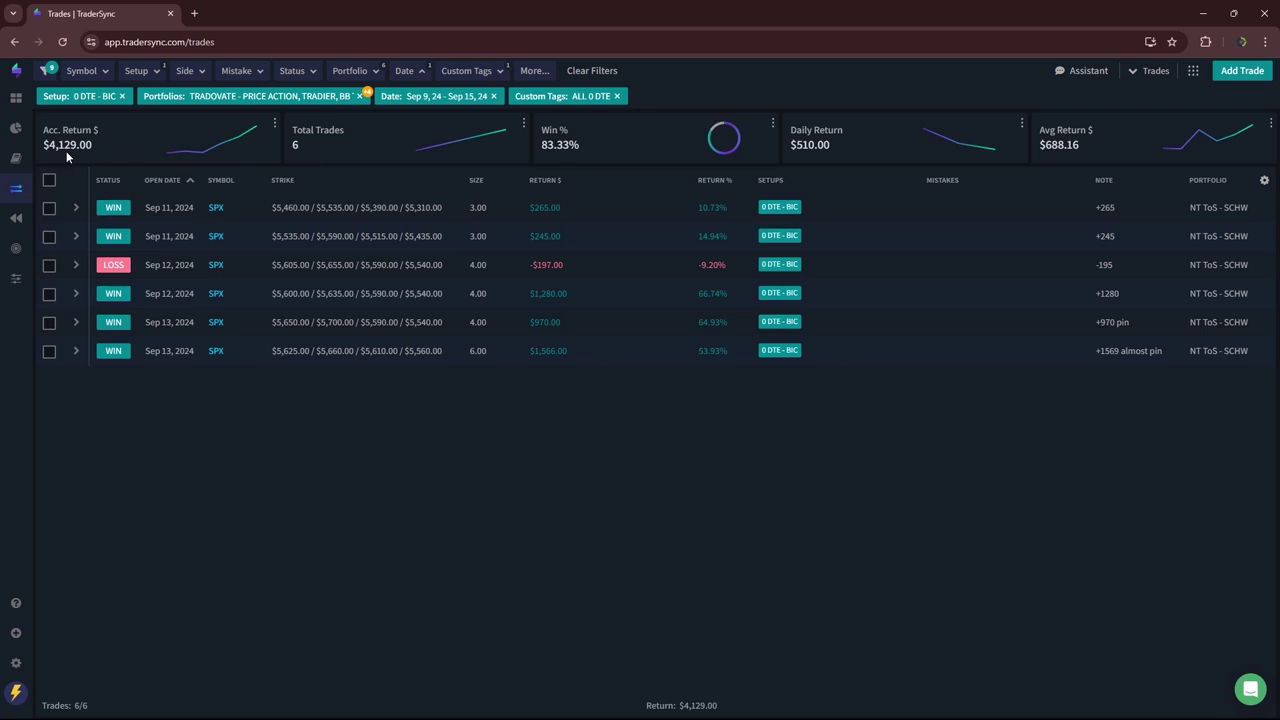
# - Switch the setup filter to 0 Dte - Ph - Wuga - 10 Wide - No Stop alone, followed by 0 Dte - Ph - Wuga - Ndx alone
pyautogui.click(142, 74)
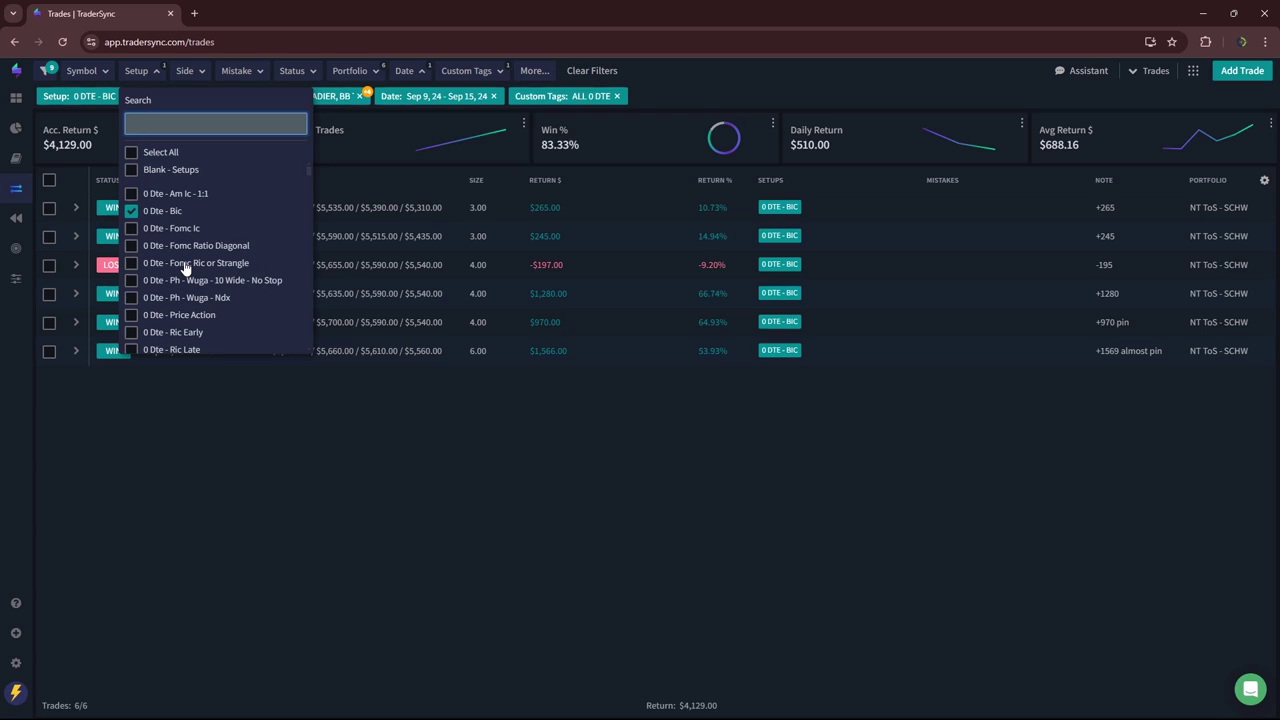
pyautogui.click(131, 280)
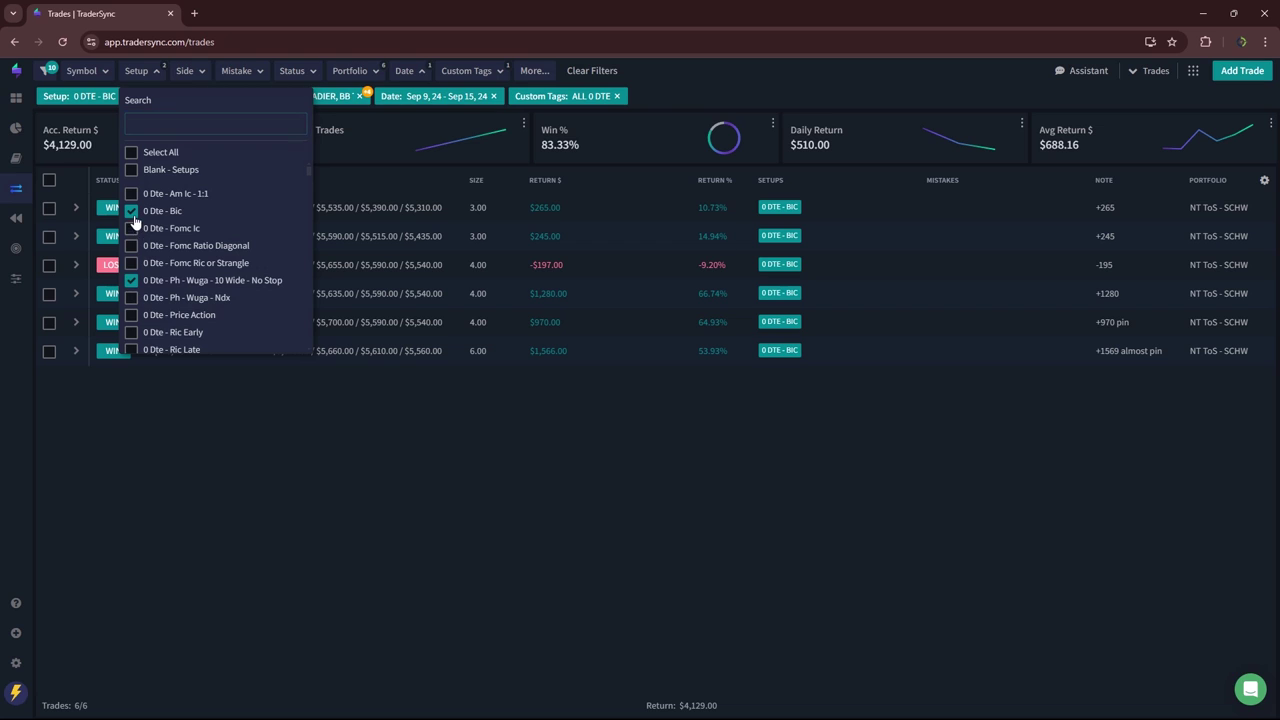
pyautogui.click(131, 211)
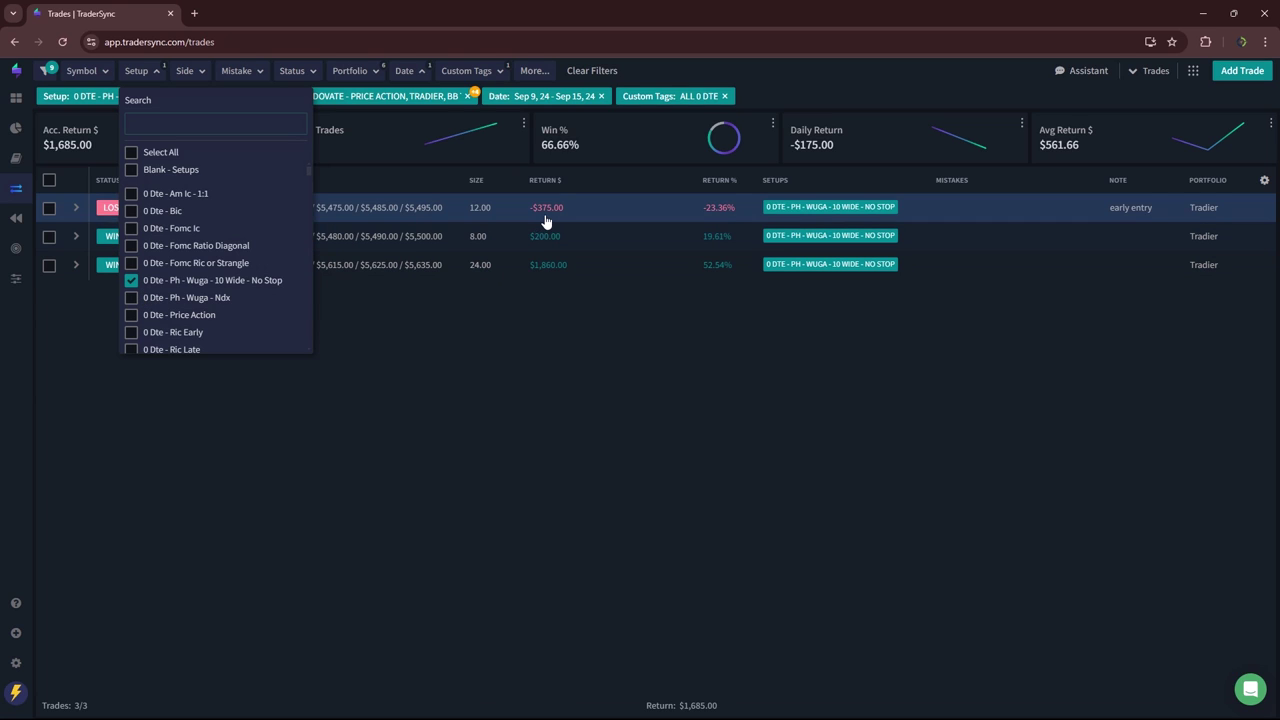
pyautogui.click(131, 298)
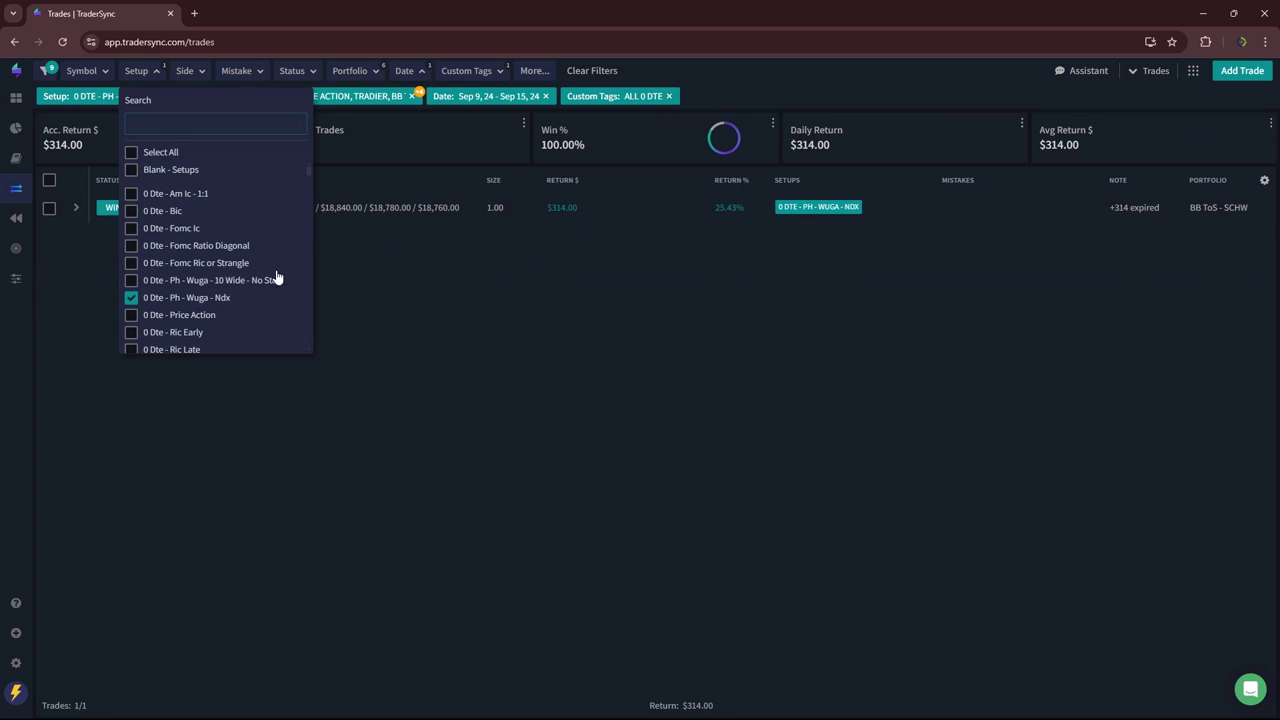
# - Replace the Wuga - Ndx setup filter with 0 Dte - Price Action
pyautogui.scroll(-1, 202, 302)
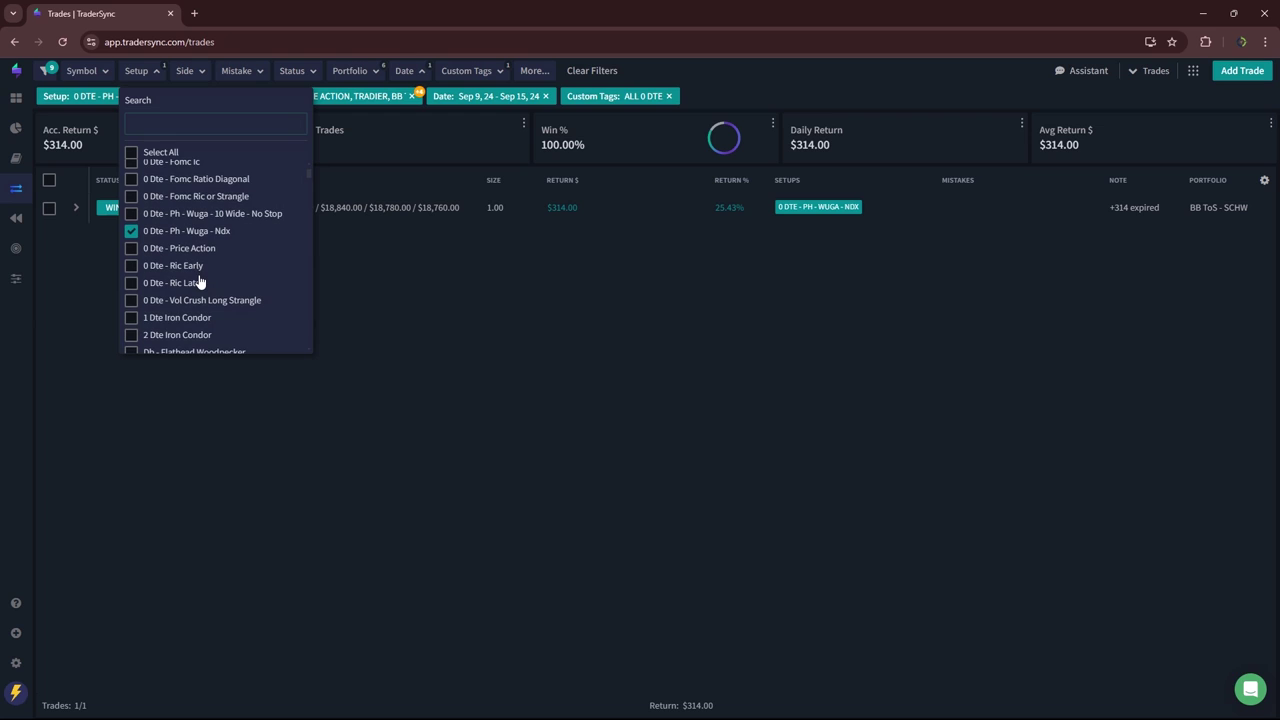
pyautogui.click(131, 248)
pyautogui.click(131, 232)
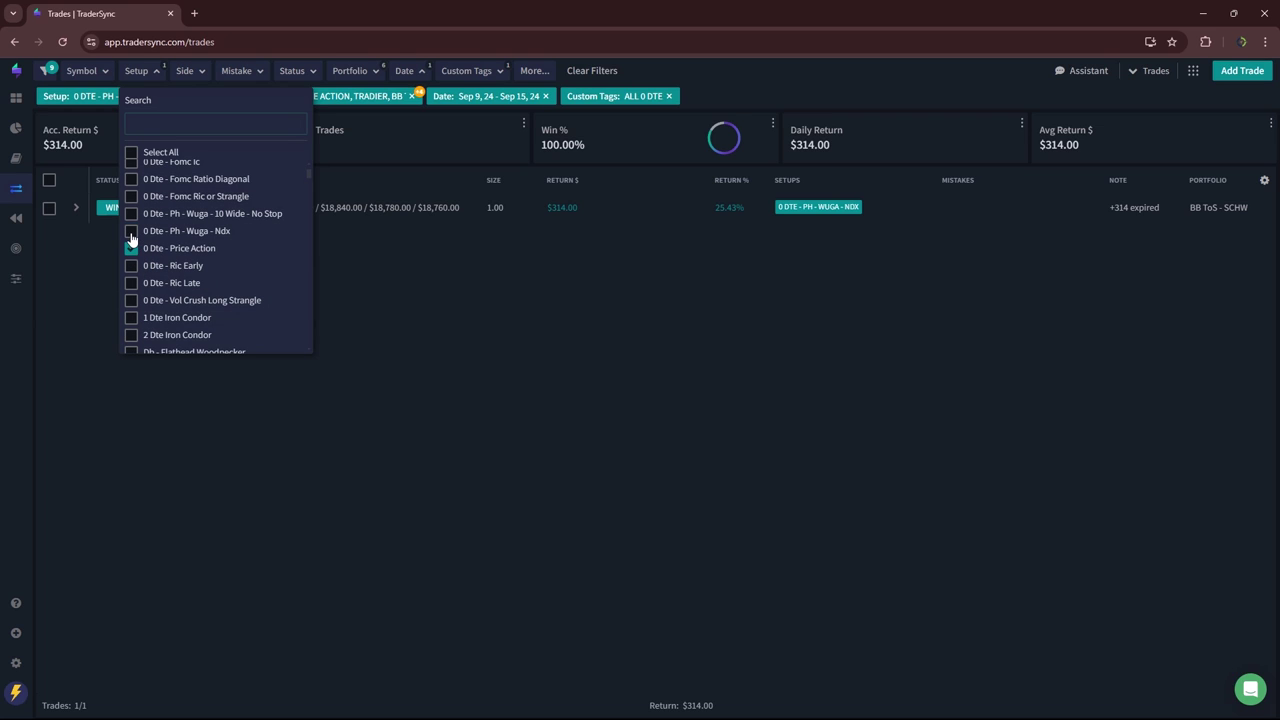
pyautogui.click(496, 410)
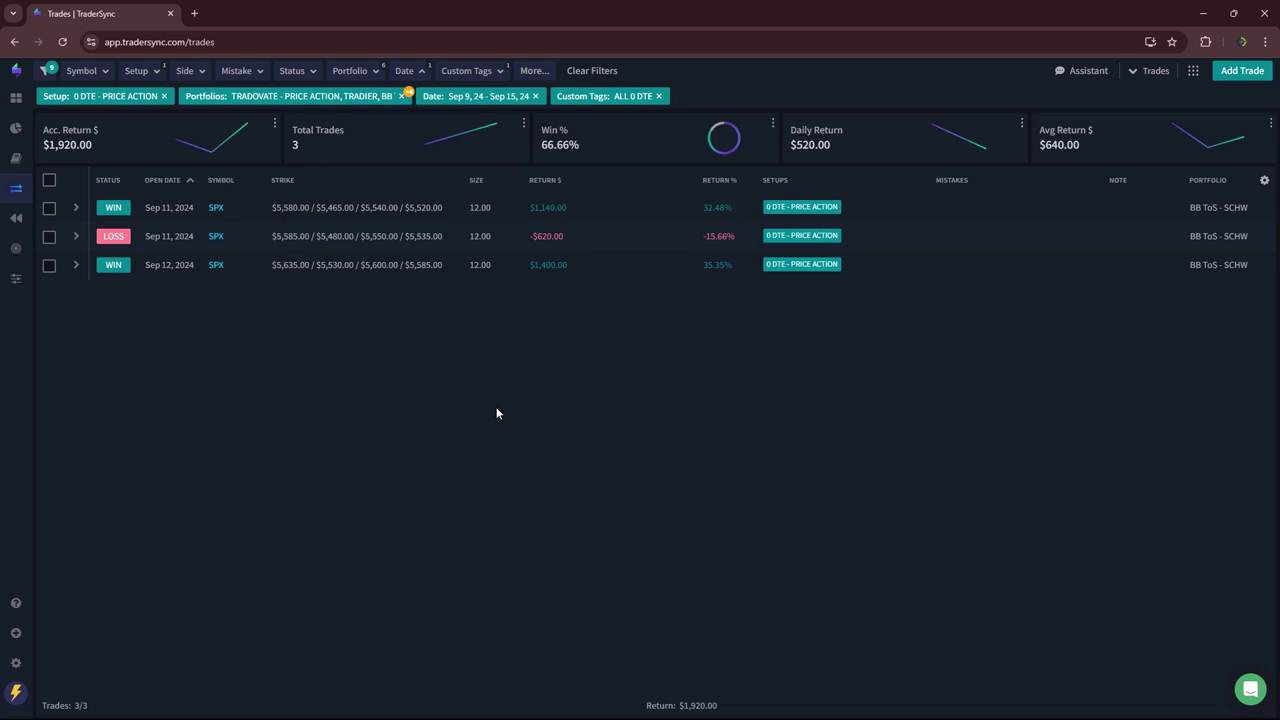
# - Replace the Price Action setup filter with 0 Dte - Ric Early and 0 Dte - Ric Late
pyautogui.click(142, 72)
pyautogui.scroll(-2, 212, 264)
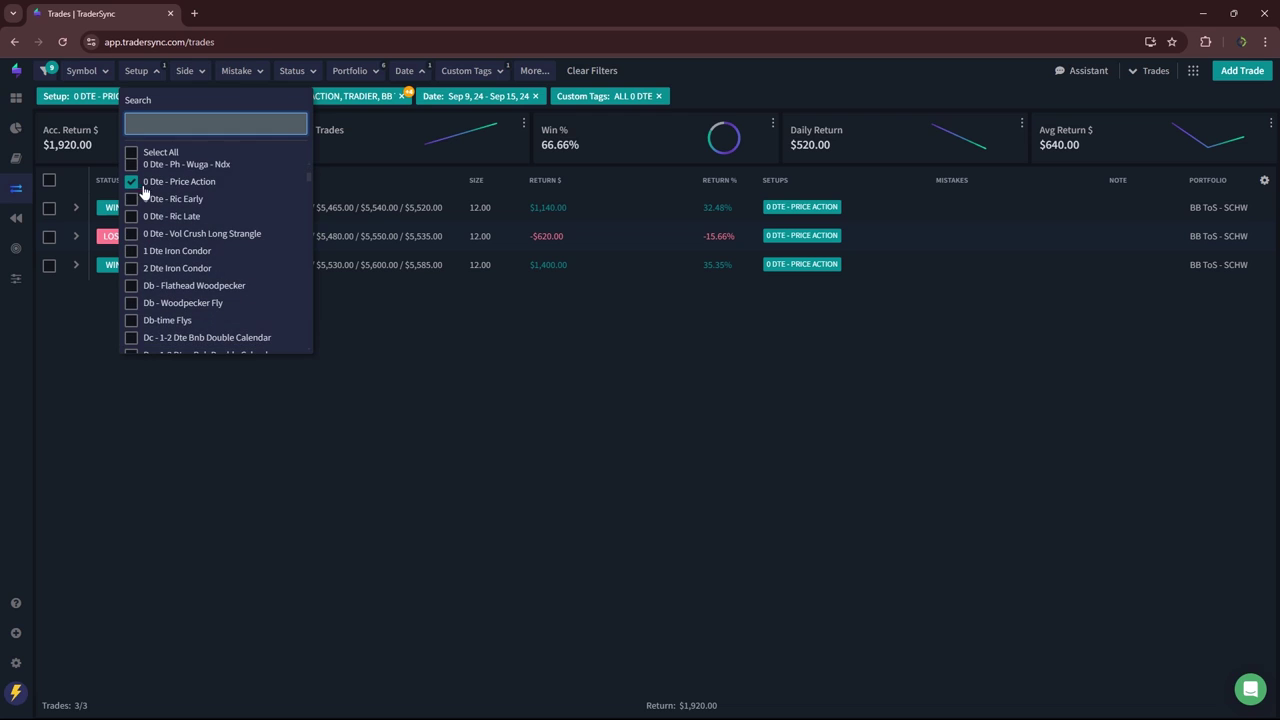
pyautogui.click(131, 182)
pyautogui.click(131, 199)
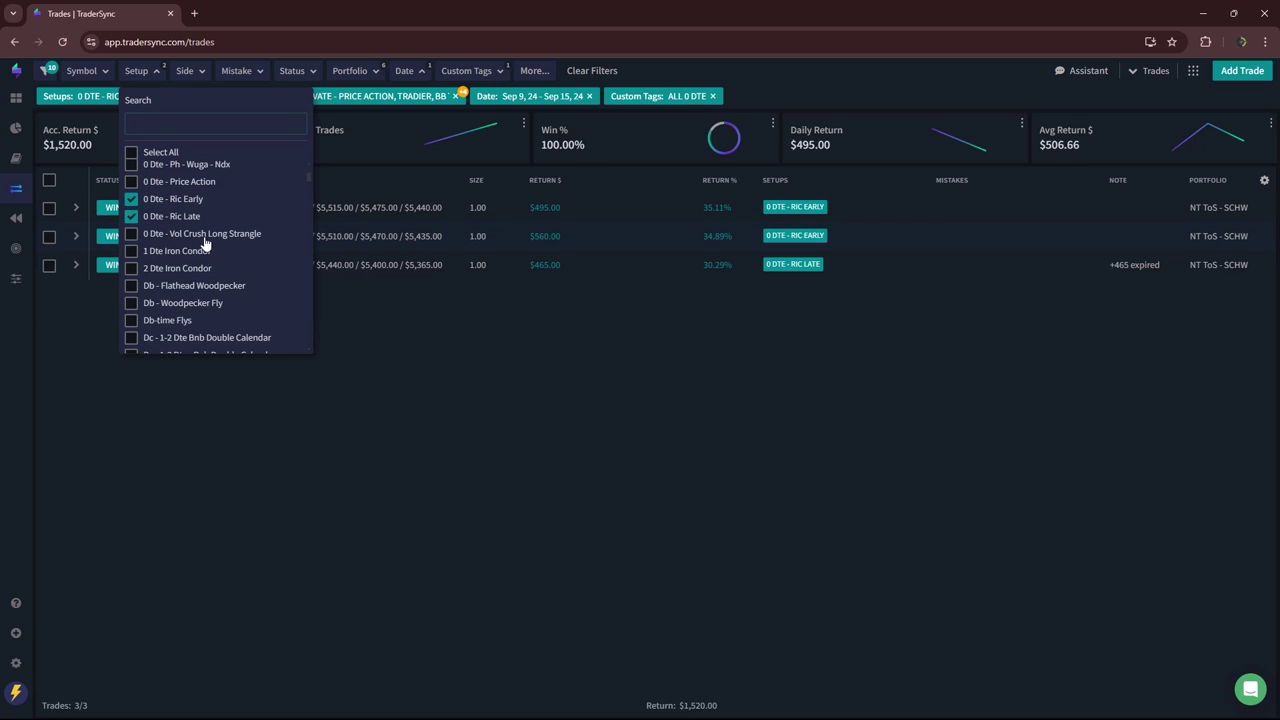
# - Replace the two Ric setup filters with 1 Dte Iron Condor and 2 Dte Iron Condor
pyautogui.click(132, 251)
pyautogui.click(133, 218)
pyautogui.click(132, 199)
pyautogui.click(132, 269)
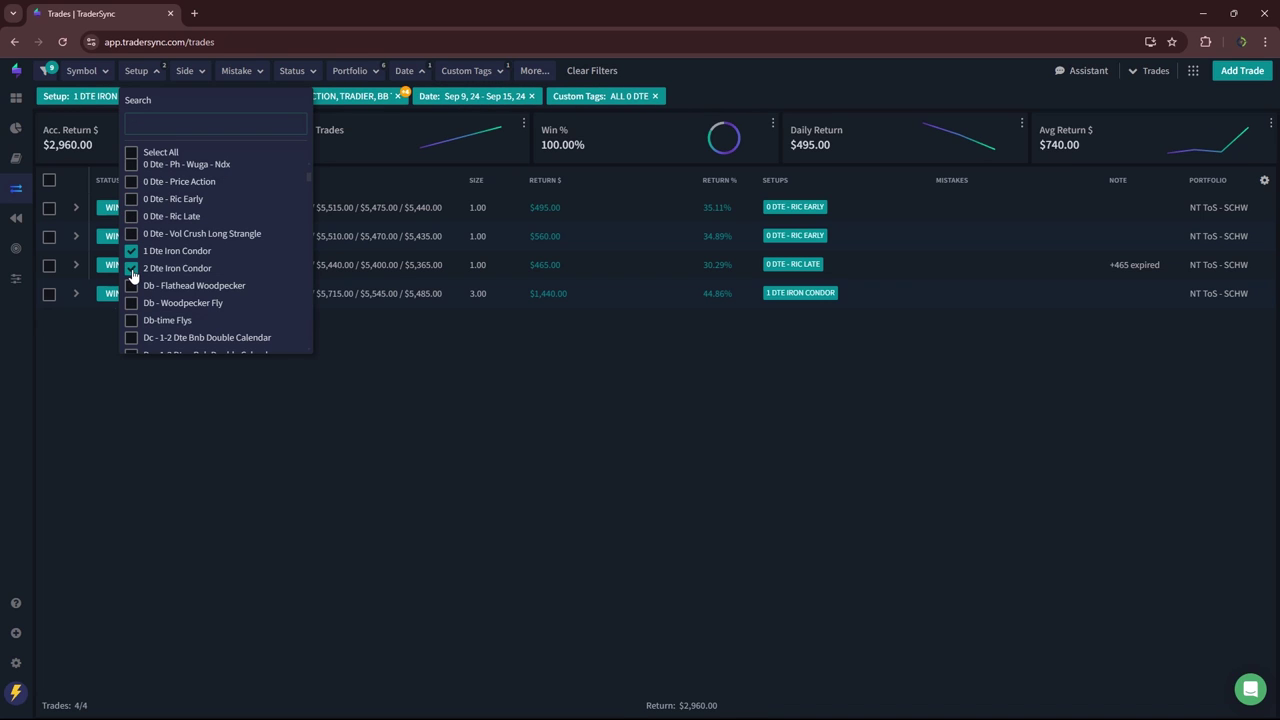
pyautogui.click(453, 382)
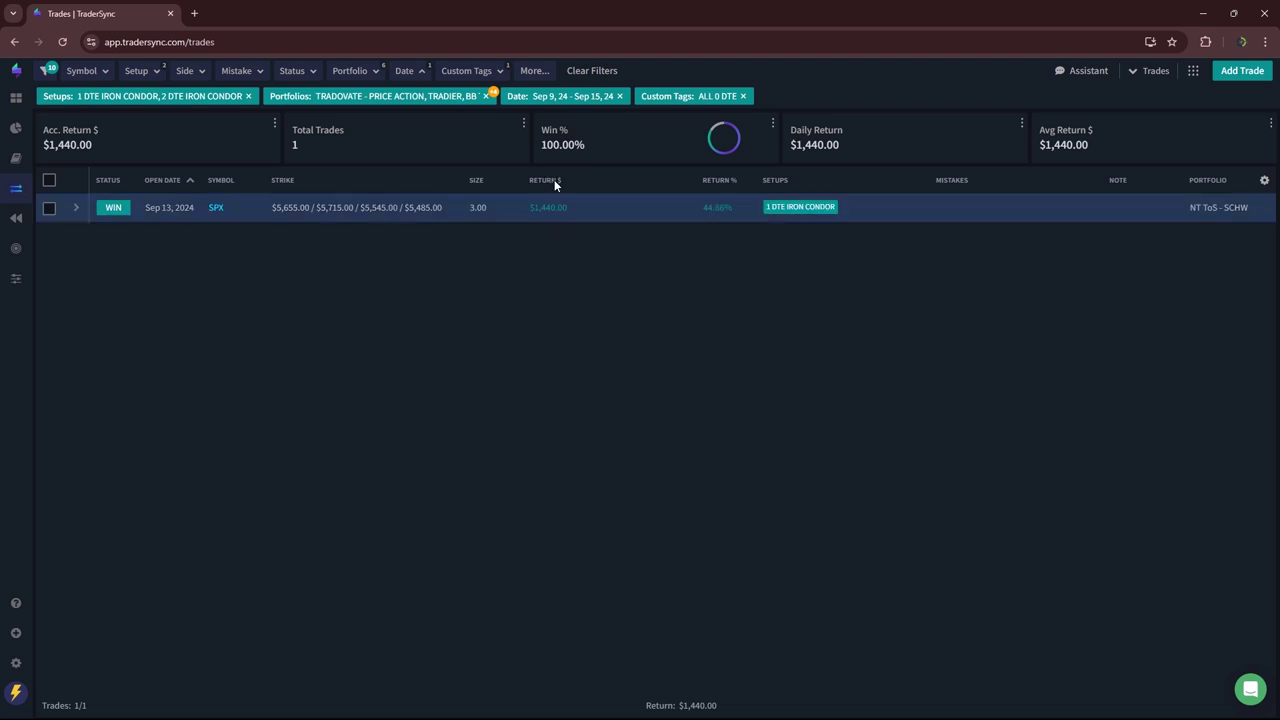
# - Change the custom tag filter from 0 DTE to DayTrades and remove the setup filter
pyautogui.click(148, 73)
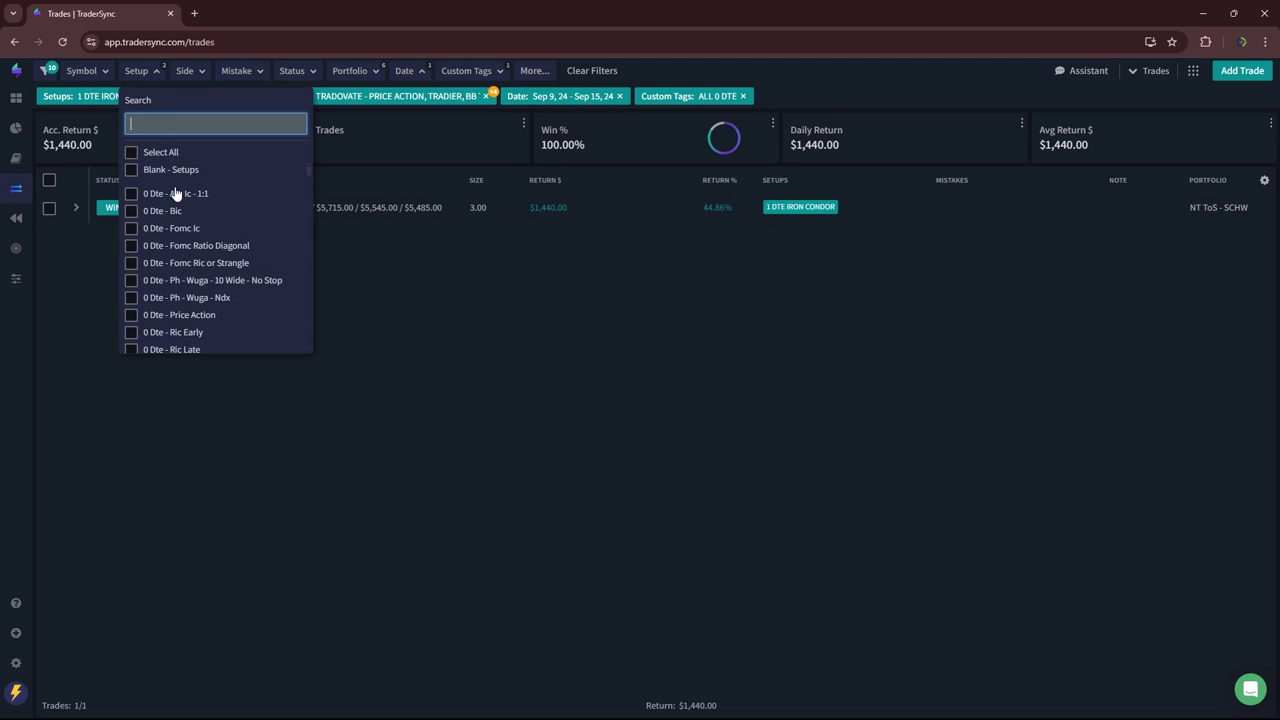
pyautogui.click(465, 72)
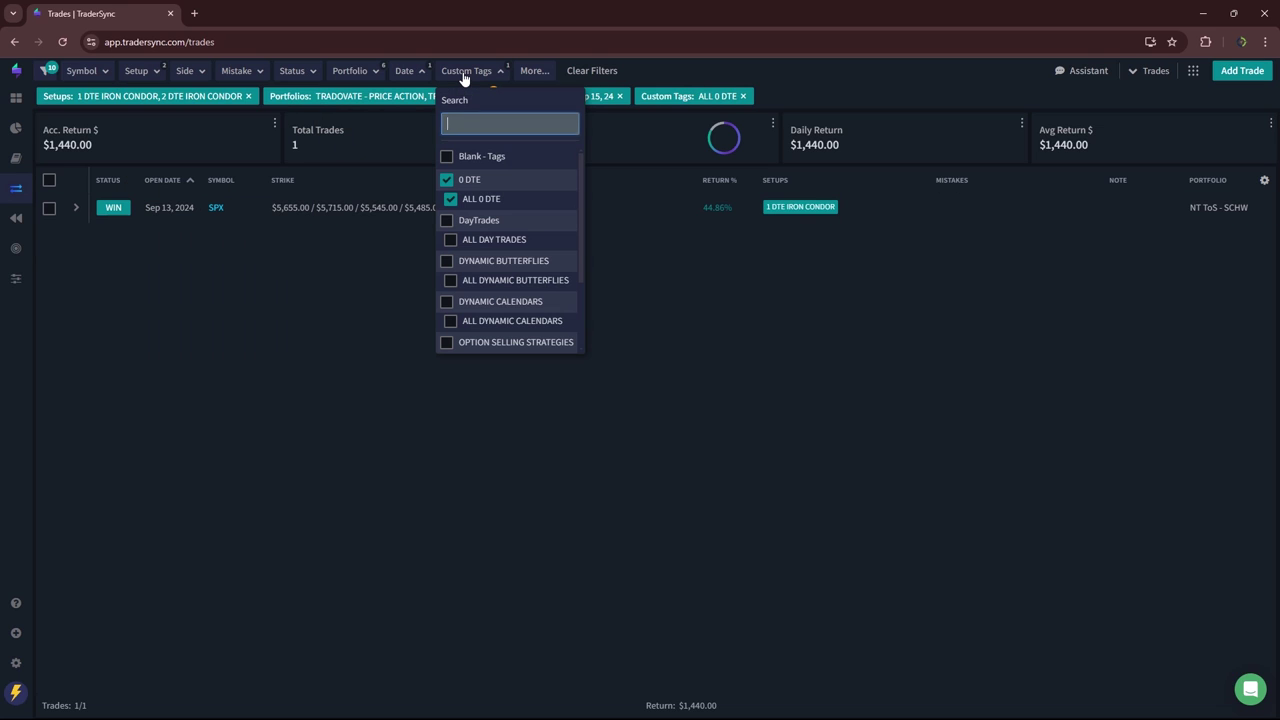
pyautogui.click(447, 221)
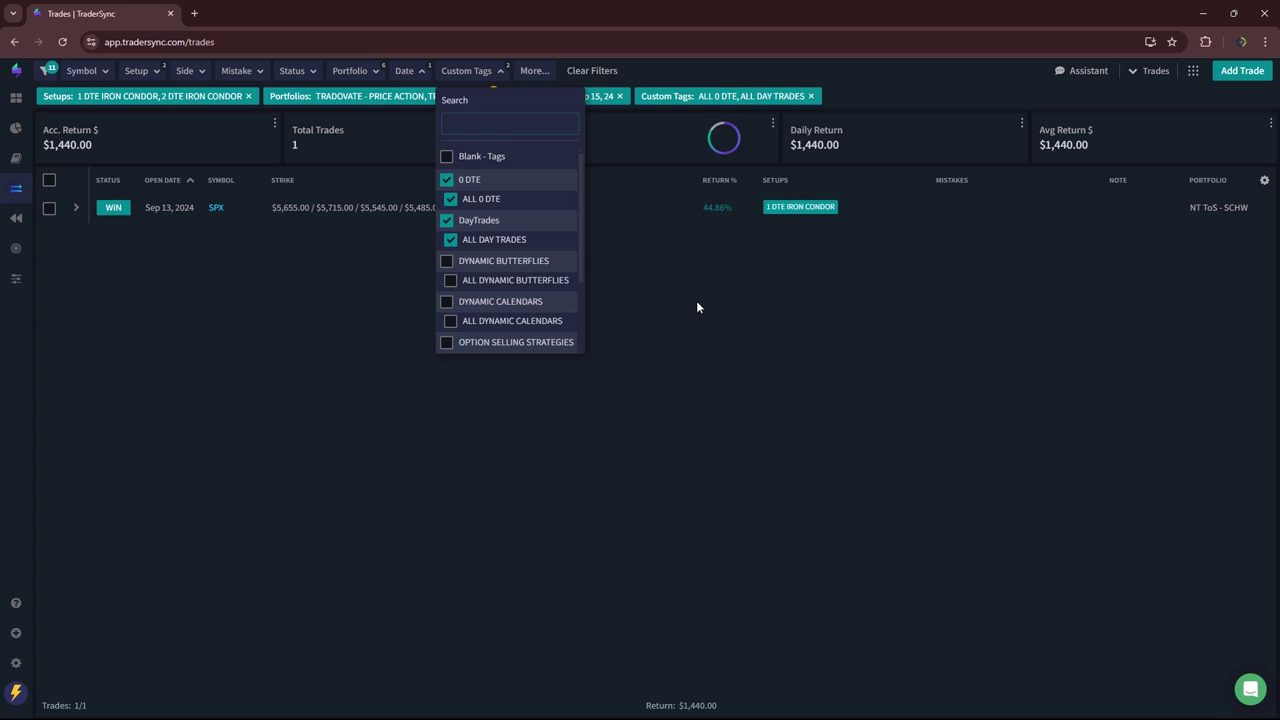
pyautogui.click(447, 180)
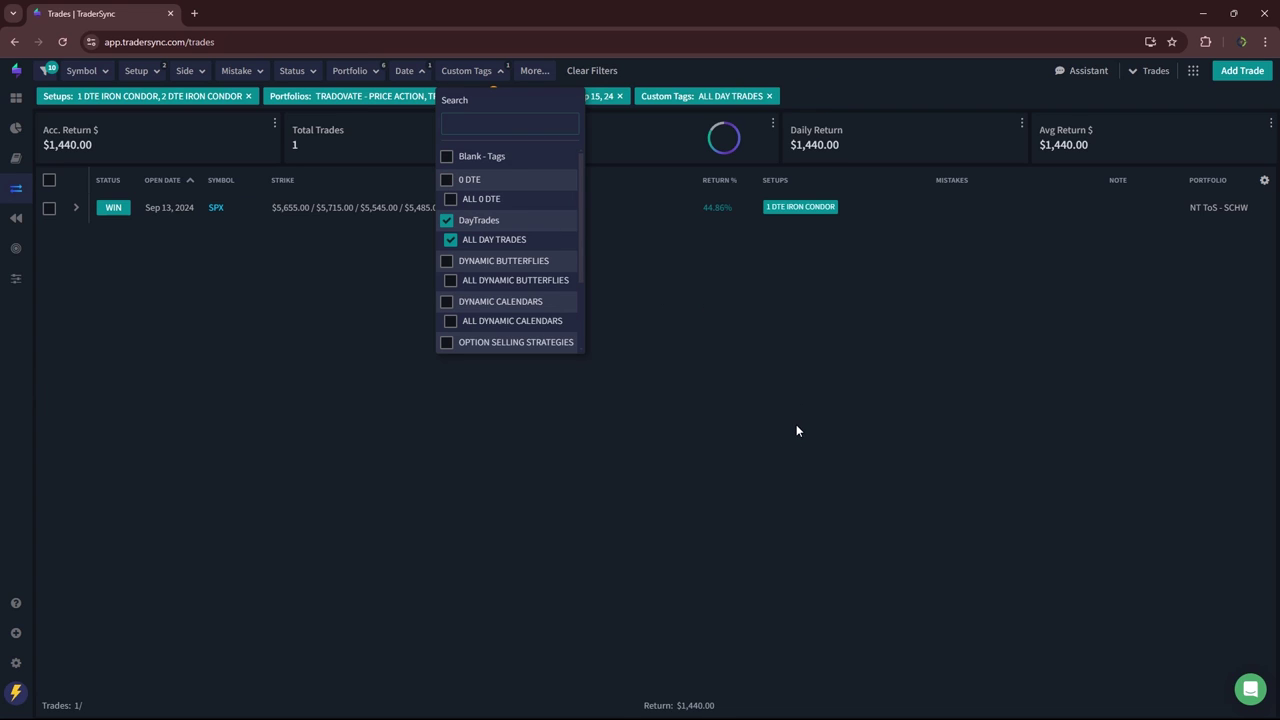
pyautogui.click(248, 96)
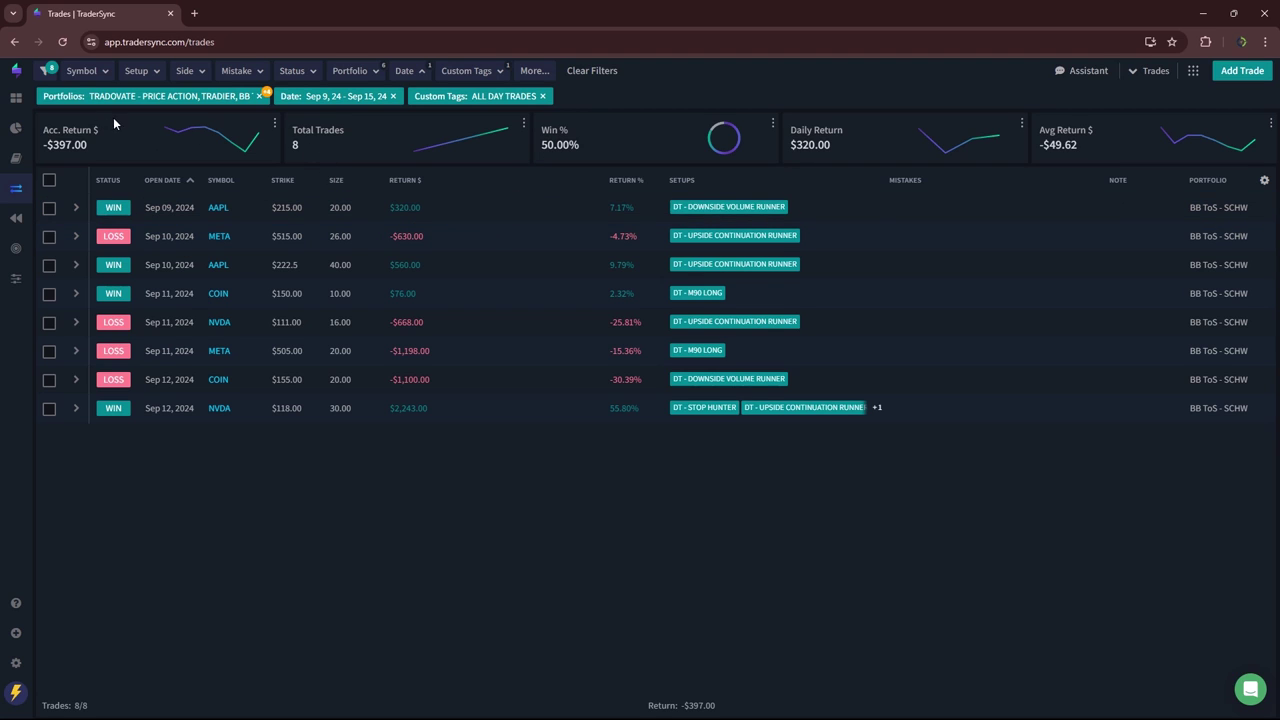
# - Replace the DayTrades custom tag filter with DYNAMIC CALENDARS
pyautogui.click(147, 73)
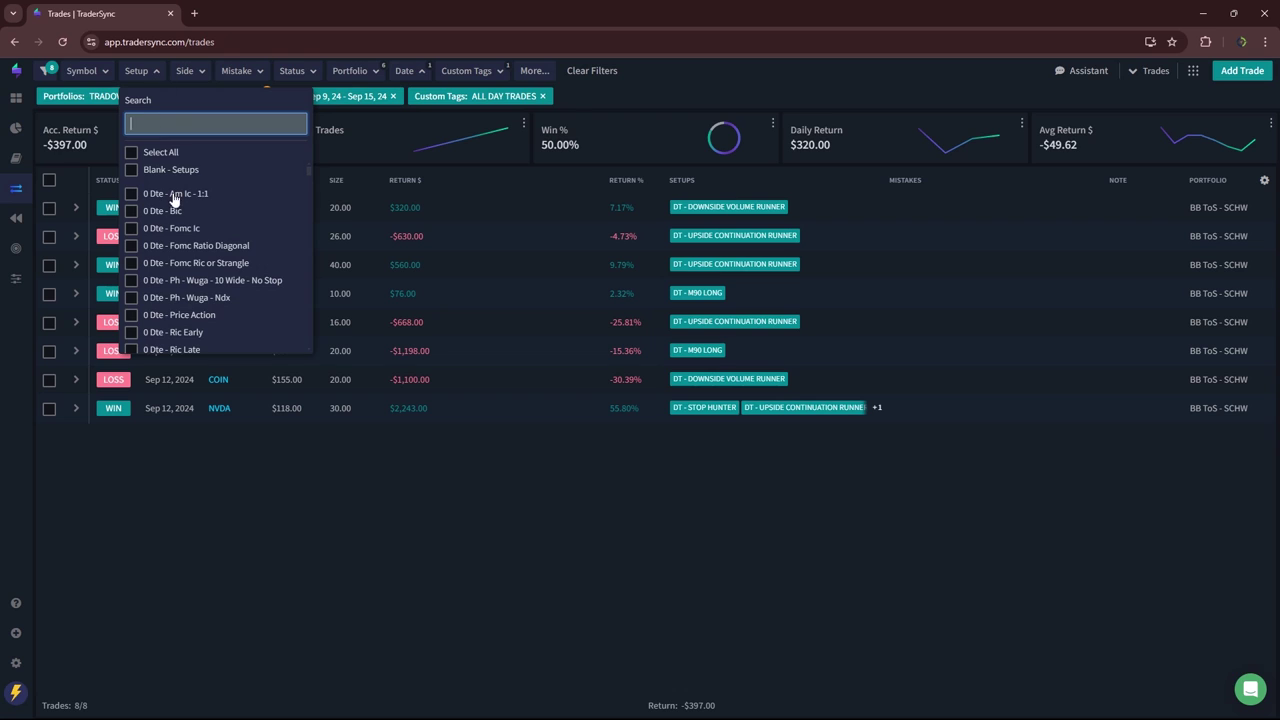
pyautogui.click(469, 73)
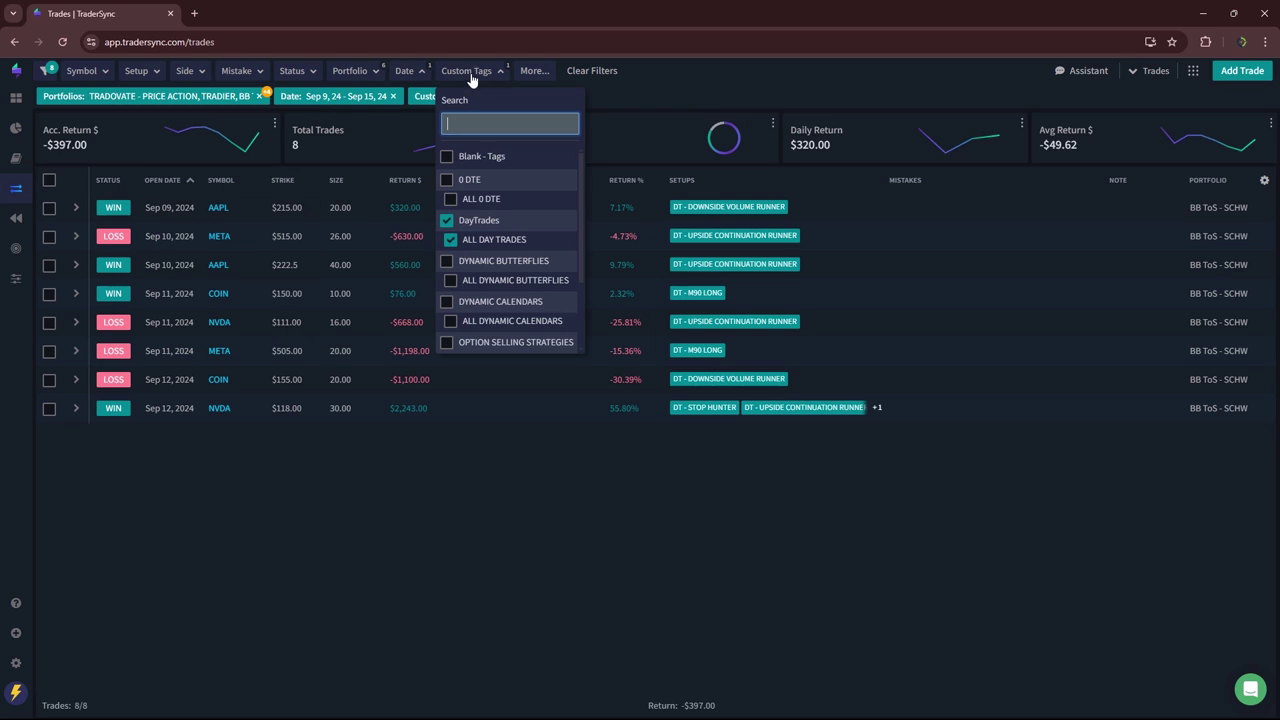
pyautogui.click(447, 302)
pyautogui.click(447, 220)
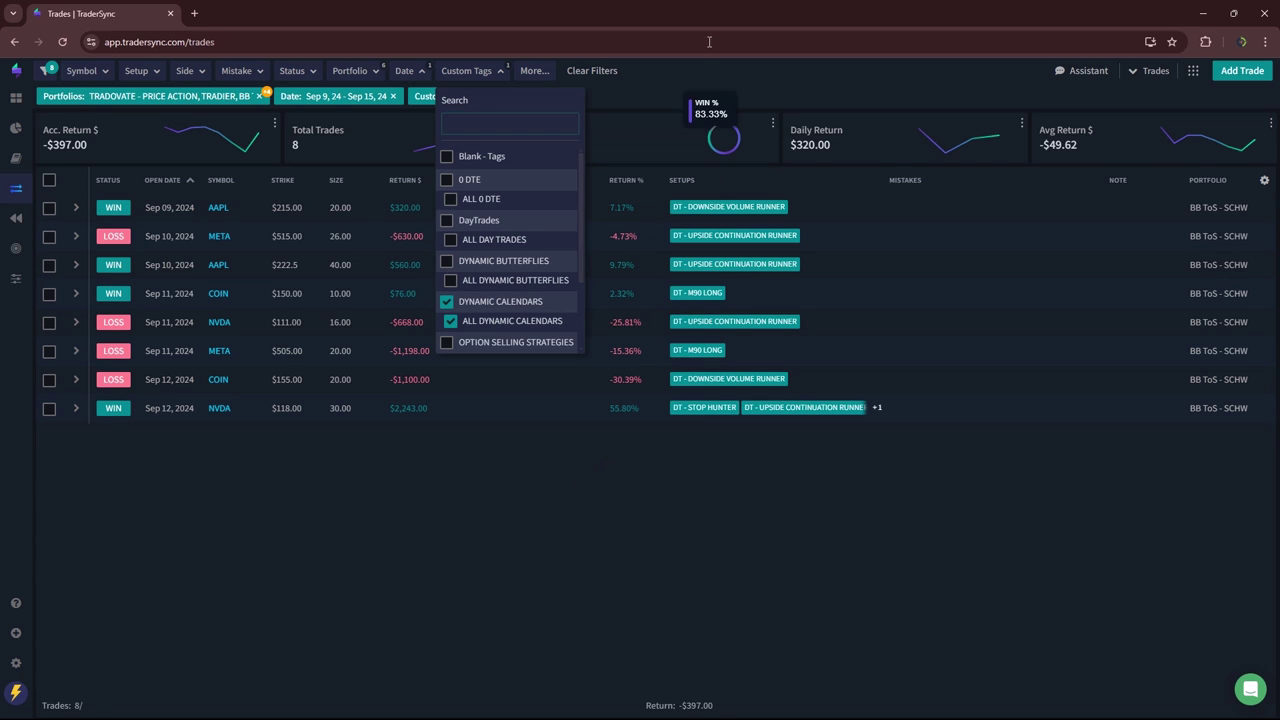
pyautogui.click(746, 70)
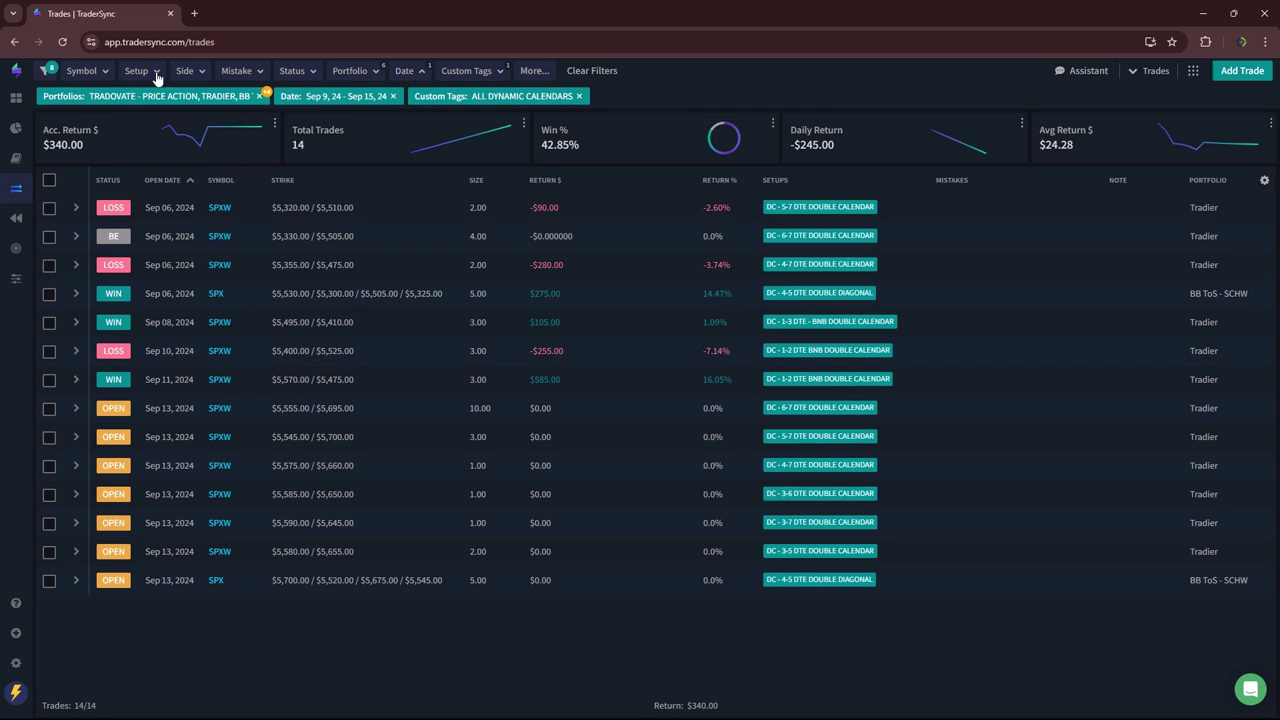
# - Replace the DYNAMIC CALENDARS custom tag filter with OPTION SELLING STRATEGIES
pyautogui.click(156, 76)
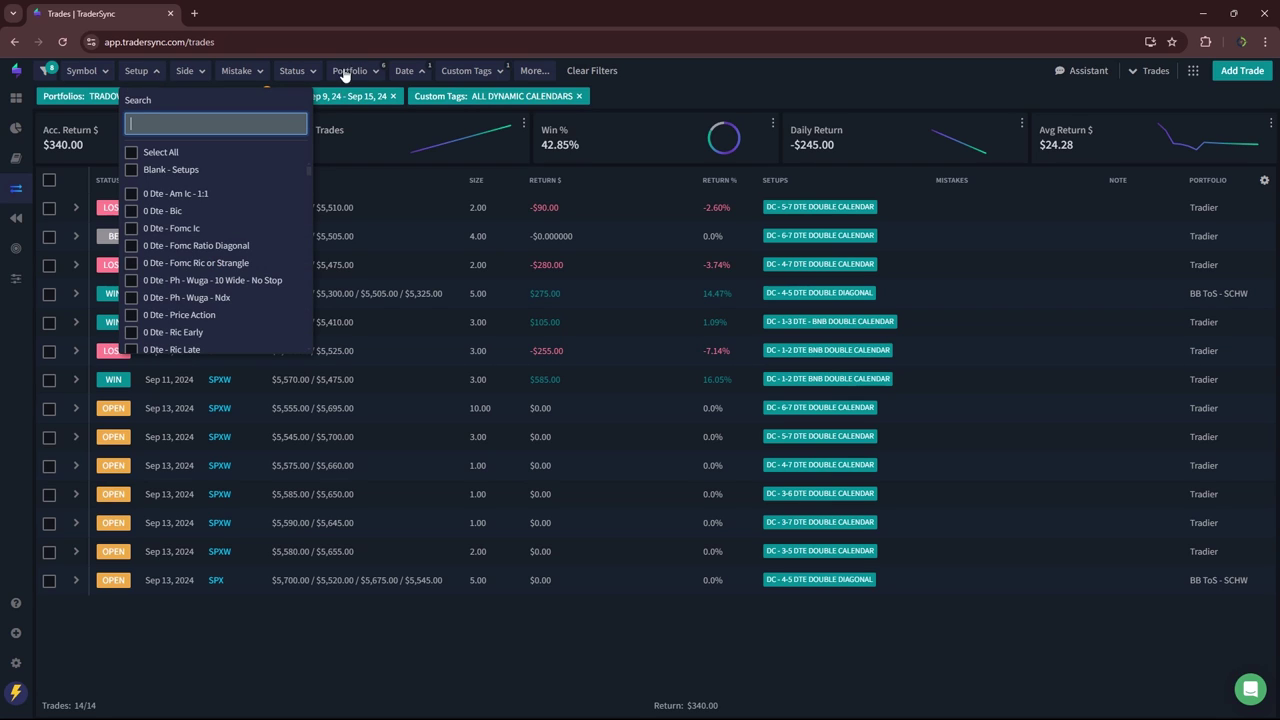
pyautogui.click(465, 75)
pyautogui.scroll(-3, 491, 216)
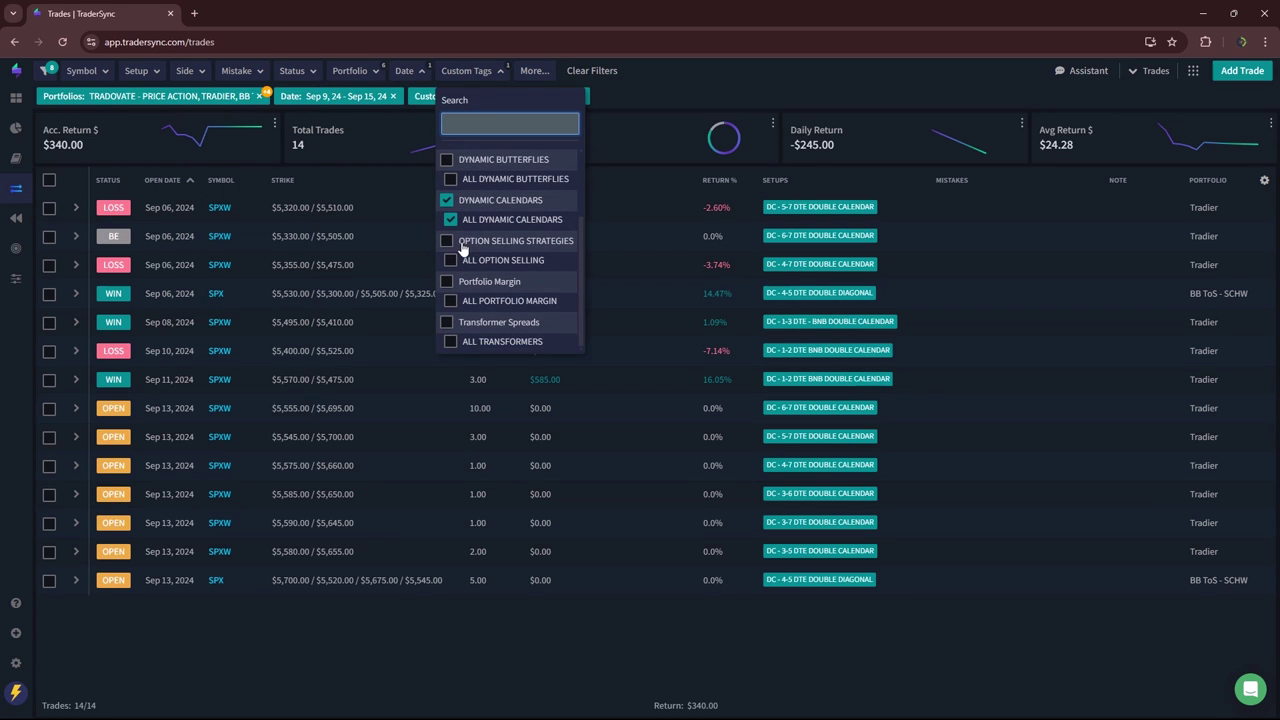
pyautogui.click(450, 245)
pyautogui.click(448, 205)
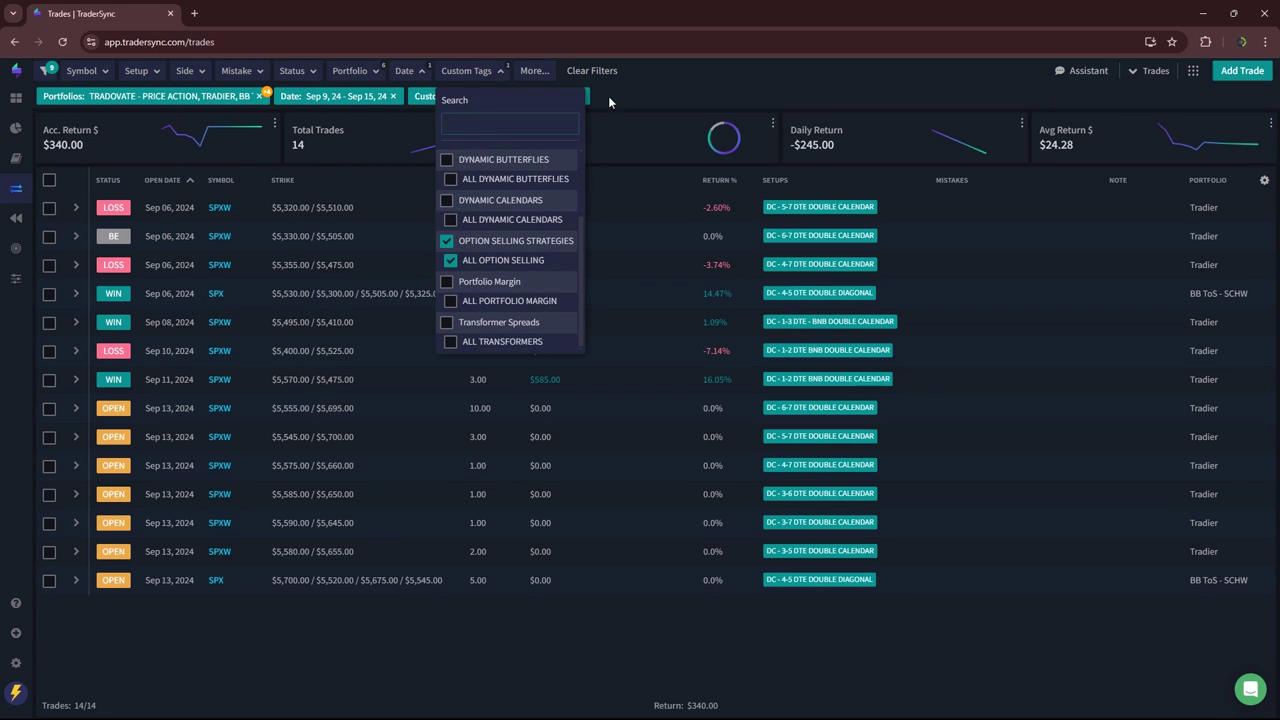
pyautogui.click(722, 70)
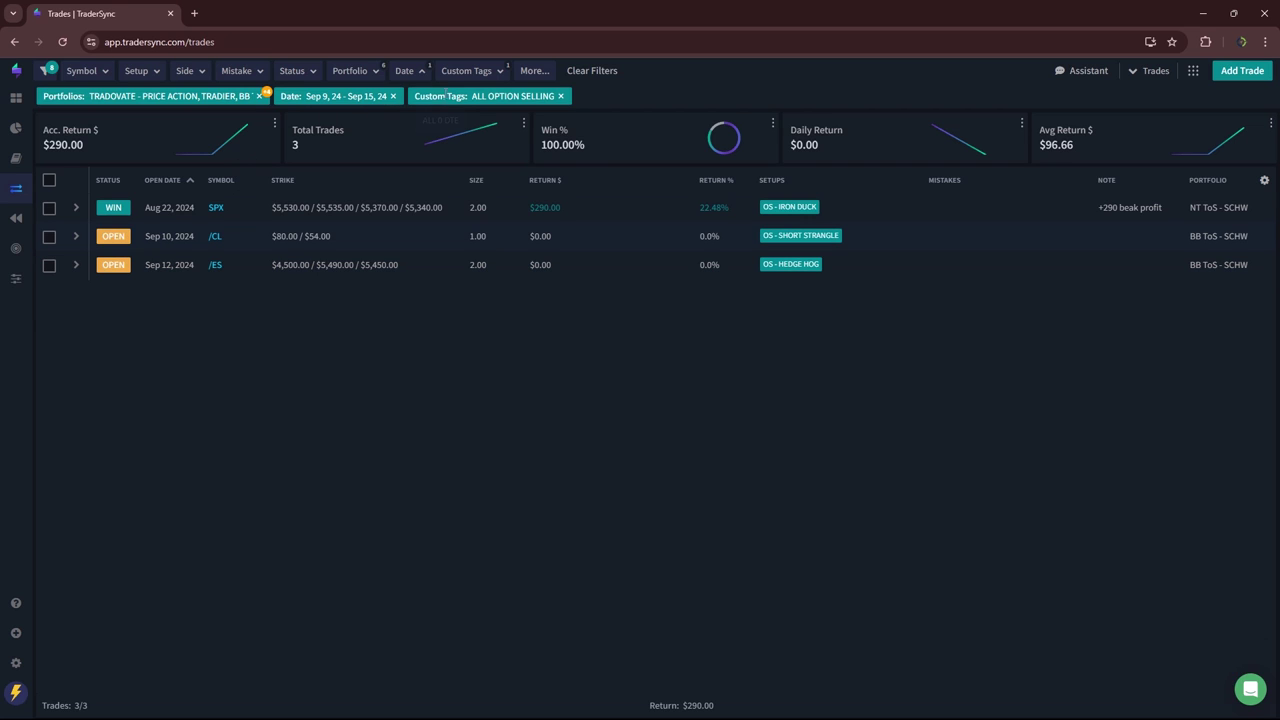
# - Switch the custom tag filter from option selling to Transformer Spreads and review the listed trades
pyautogui.click(466, 71)
pyautogui.scroll(-3, 531, 205)
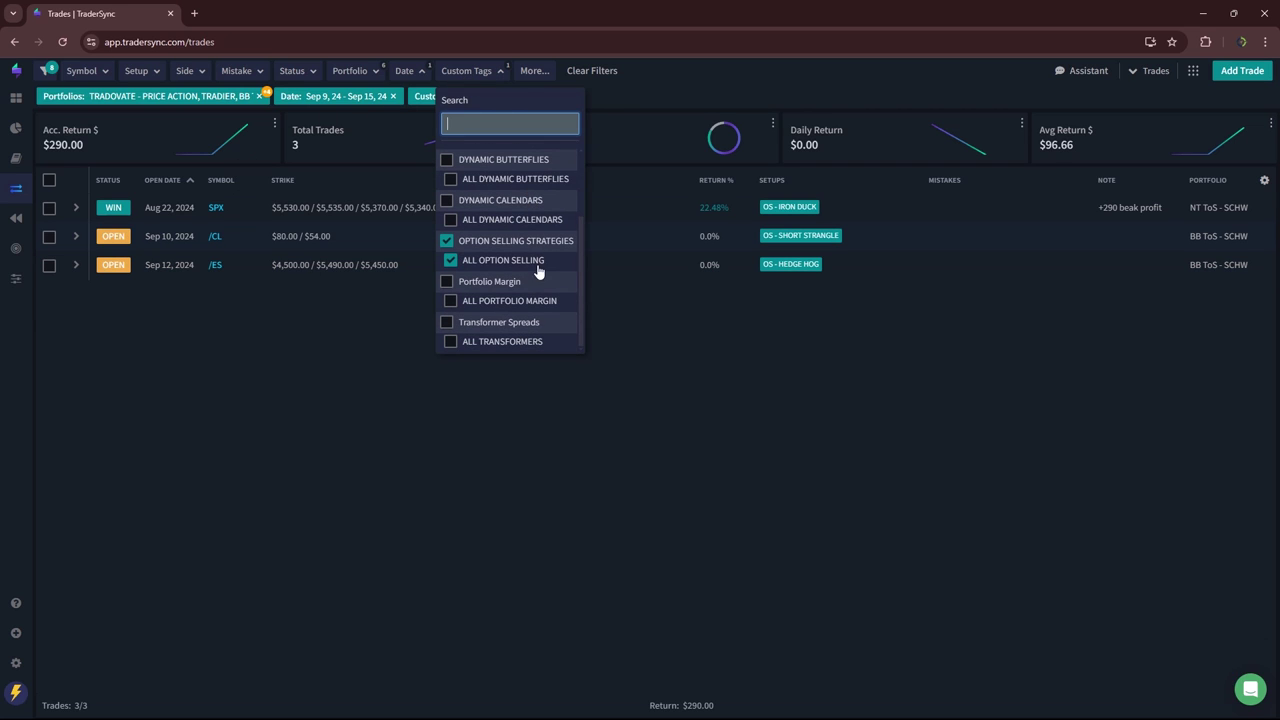
pyautogui.click(447, 324)
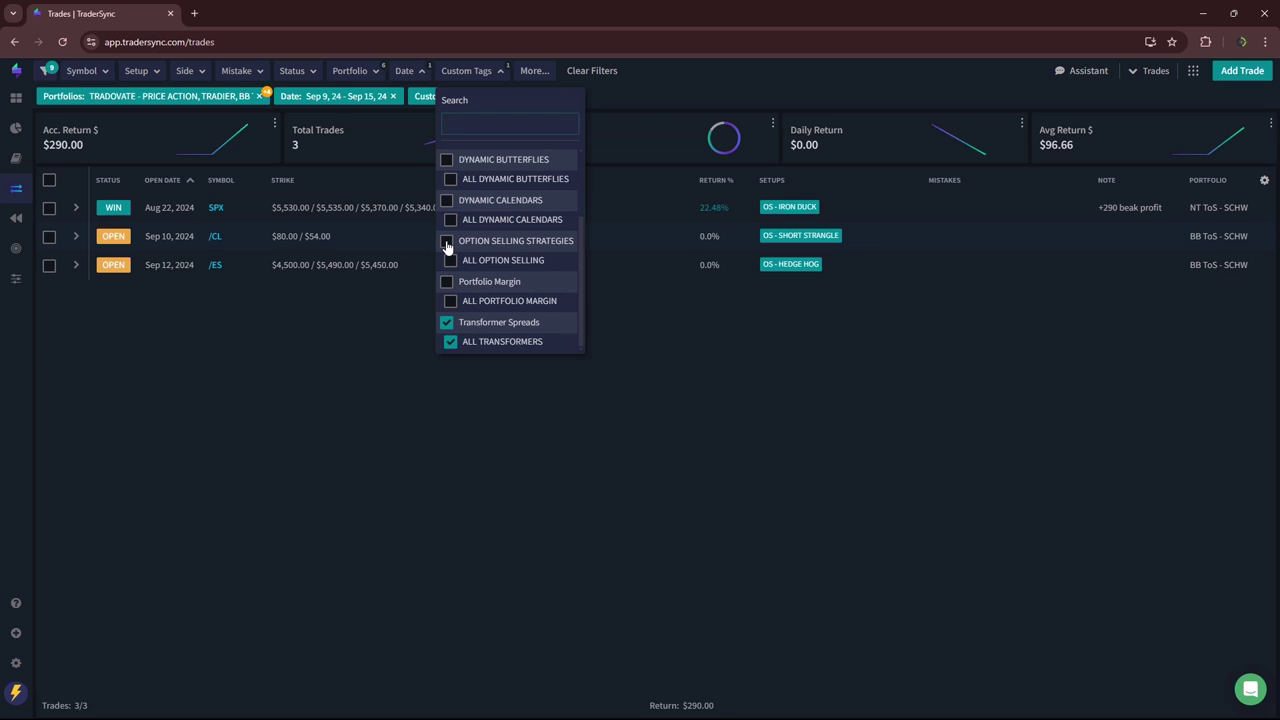
pyautogui.click(800, 72)
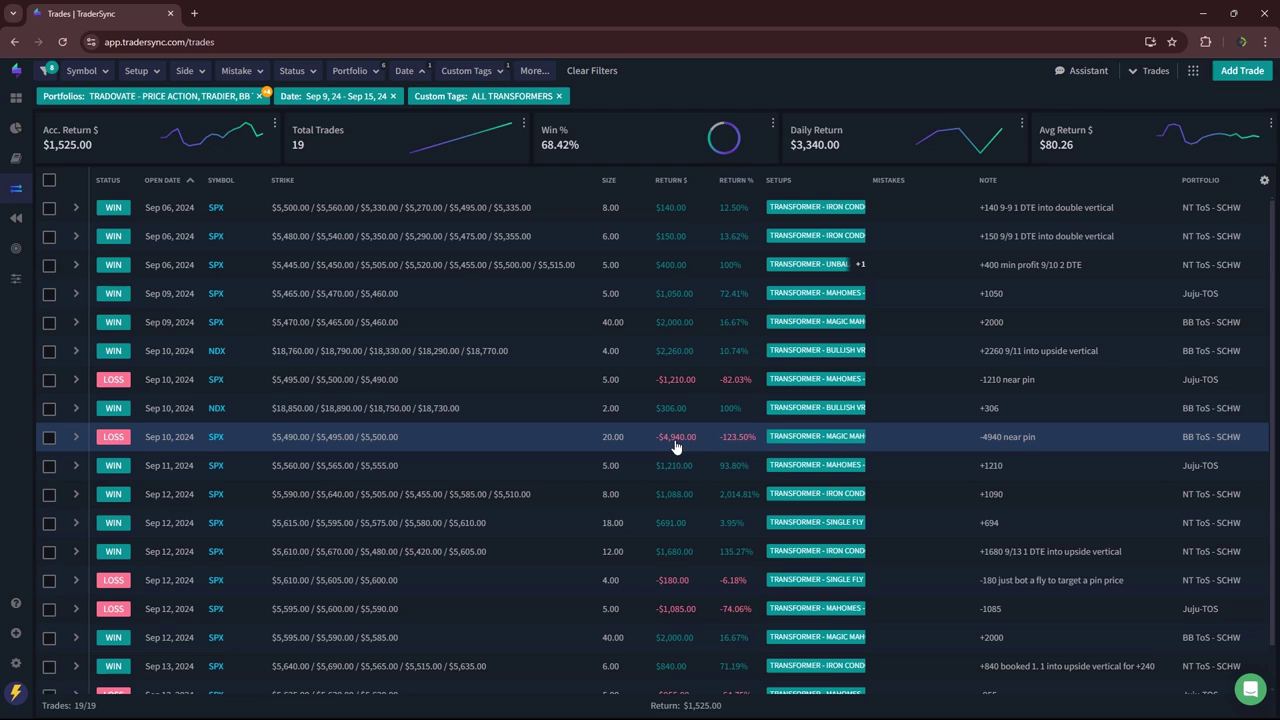
pyautogui.scroll(-2, 676, 447)
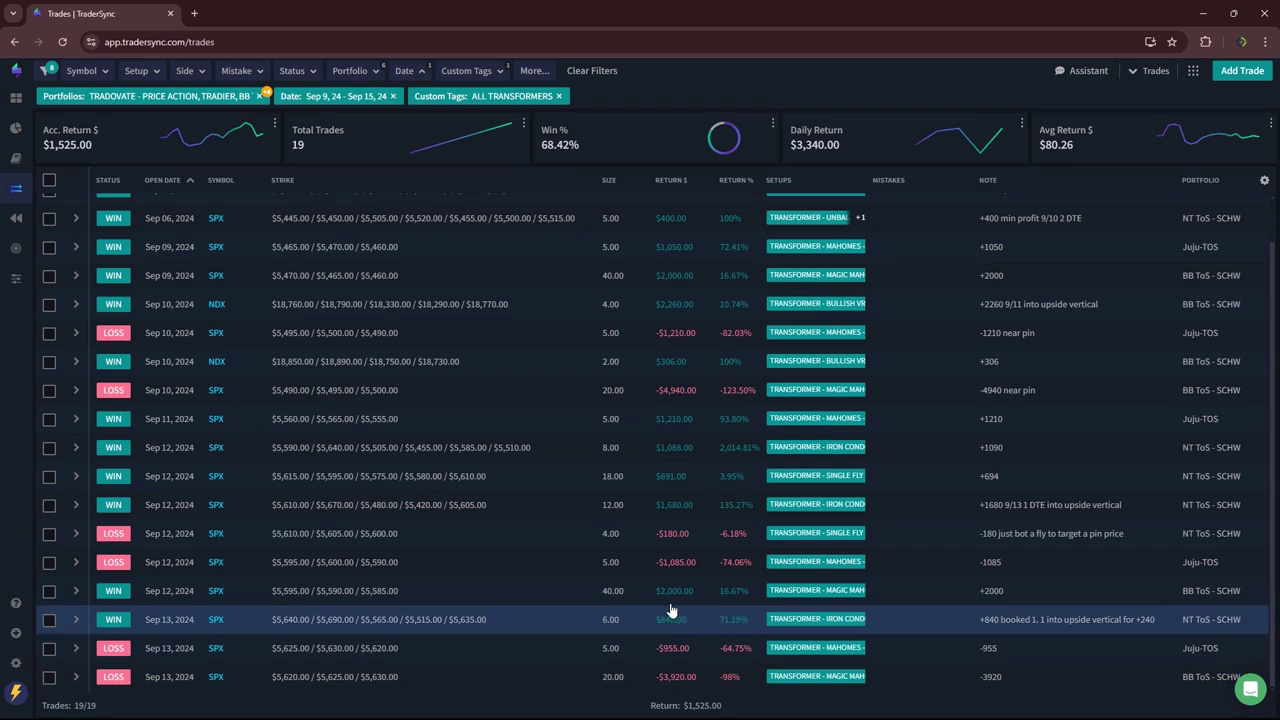
pyautogui.scroll(2, 278, 372)
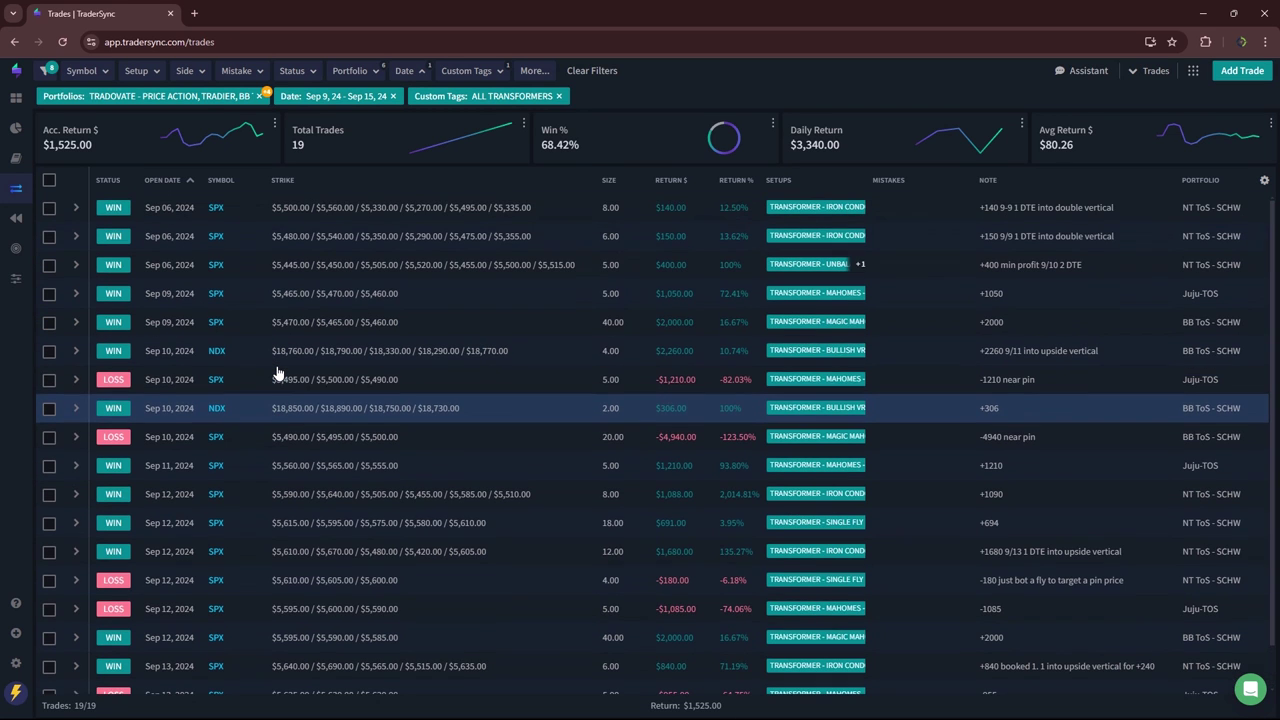